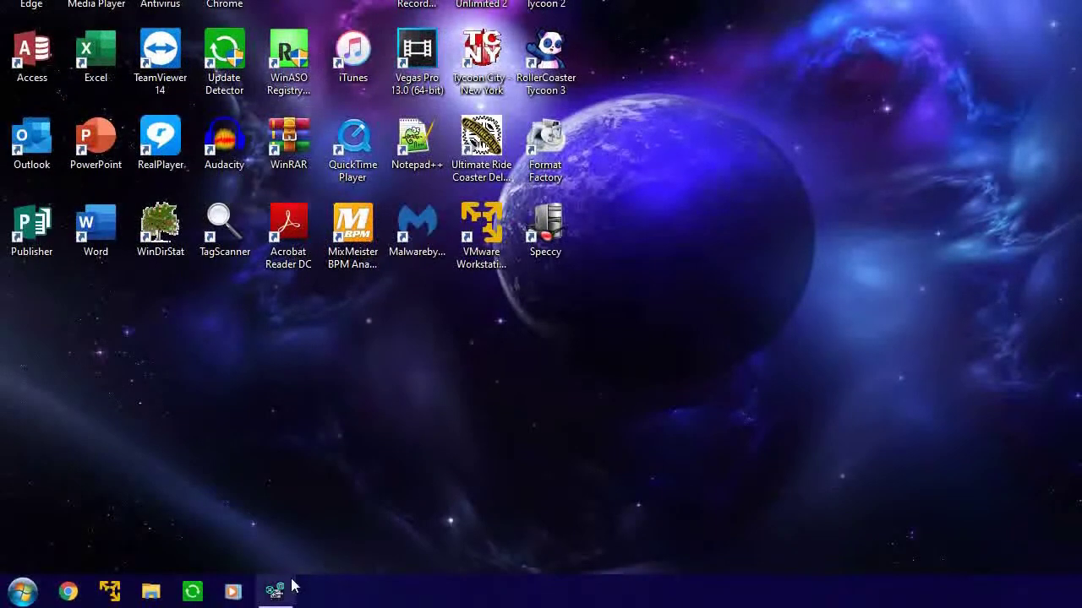
Step: Open Settings from the desktop's Personalize option and go to the Privacy section
click(283, 590)
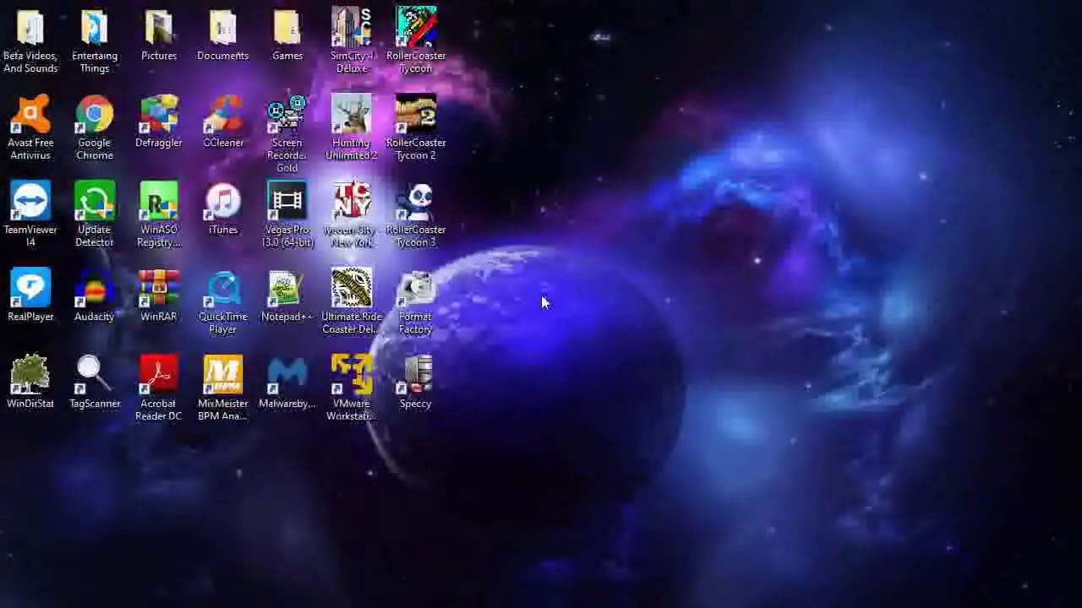
right_click(545, 291)
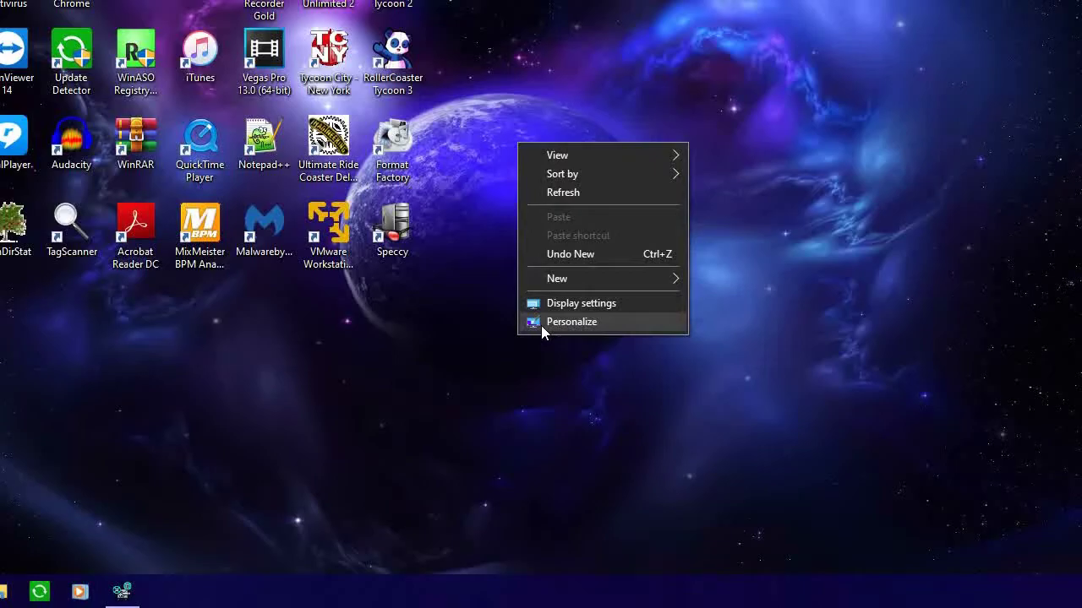
click(572, 322)
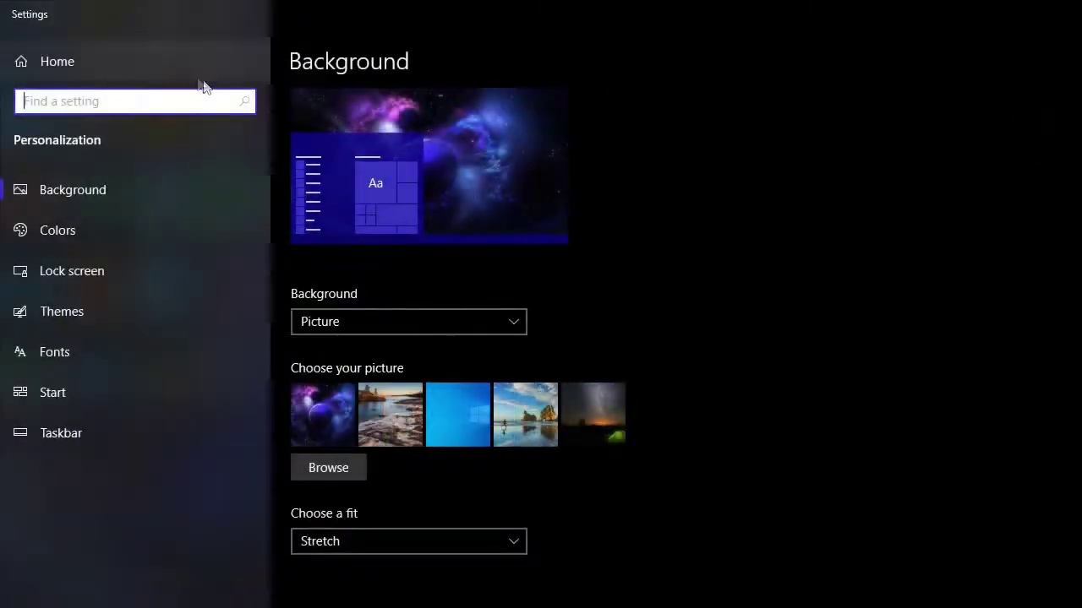
click(193, 77)
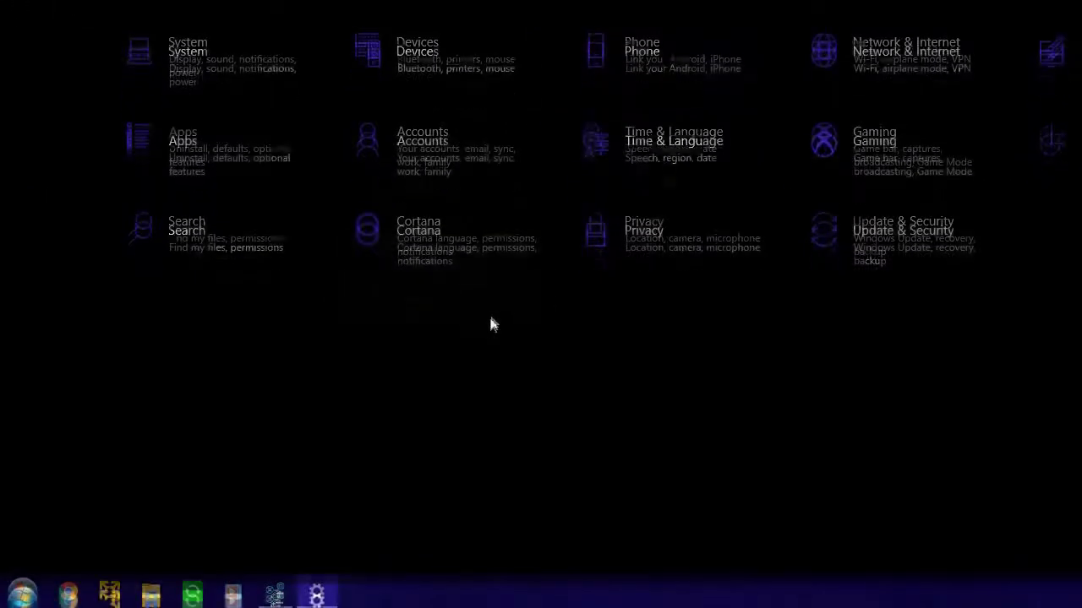
click(651, 239)
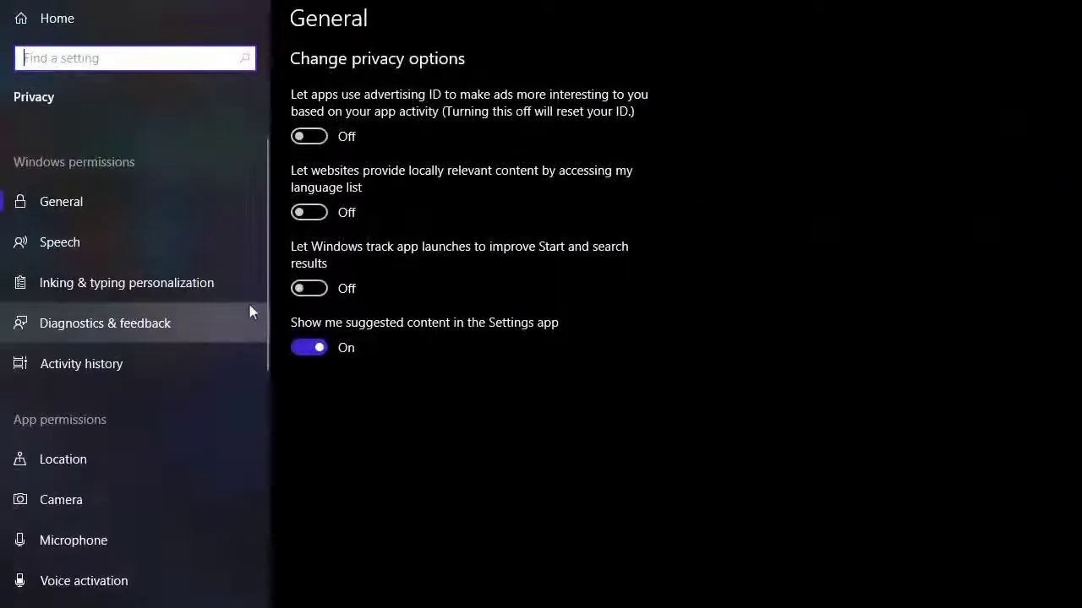
Step: Check that Settings is allowed to run in Background apps, then return to General privacy
scroll(202, 311, down, 5)
scroll(201, 306, down, 5)
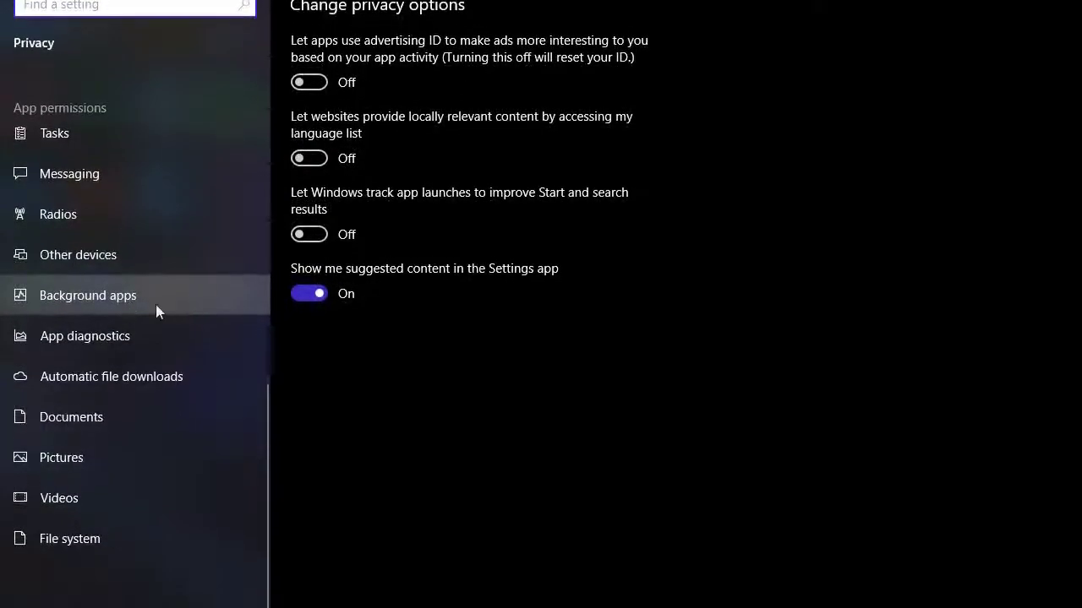
click(76, 298)
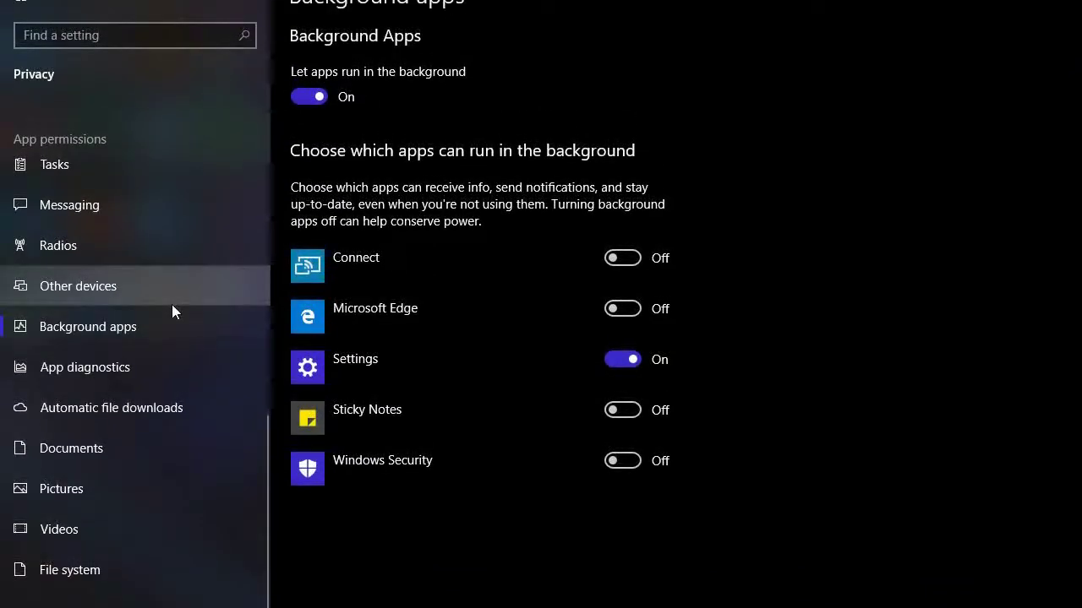
scroll(75, 307, up, 8)
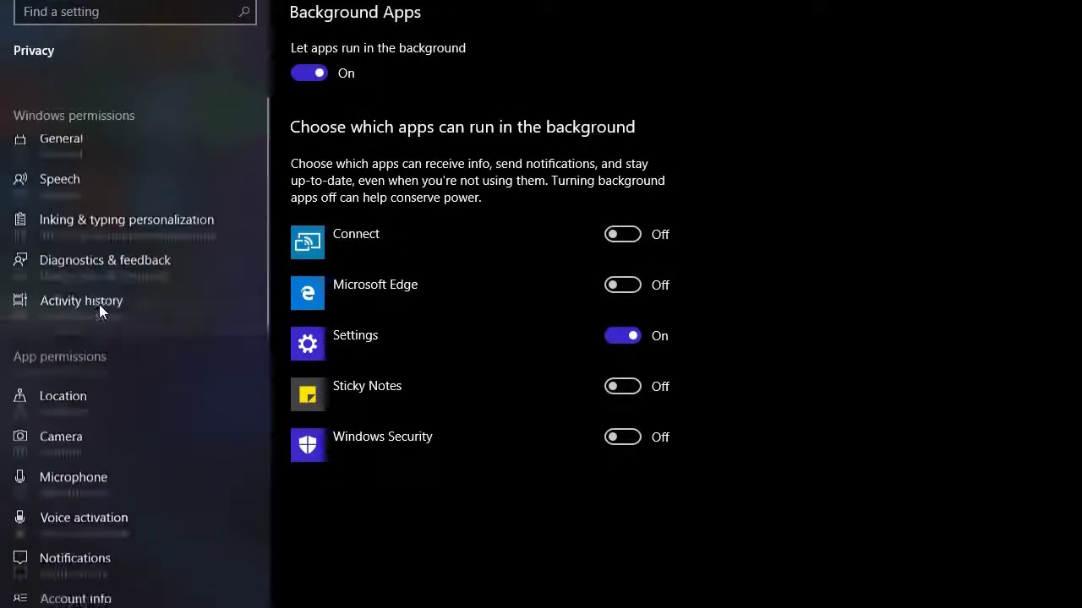
click(98, 156)
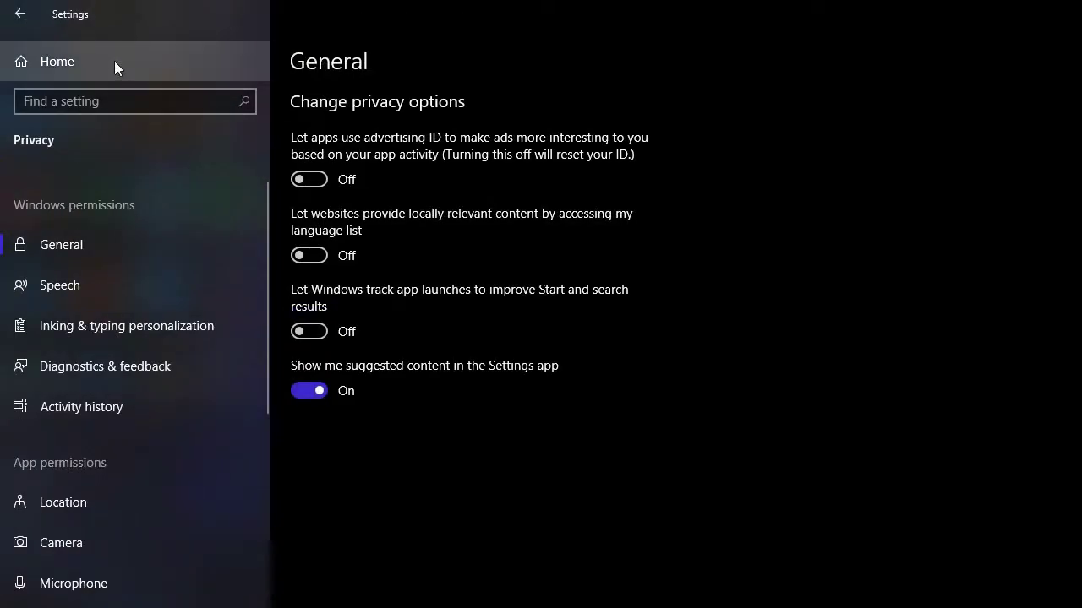
Step: Verify the Personalization Lock screen background is Windows spotlight, then close the Settings window
click(115, 60)
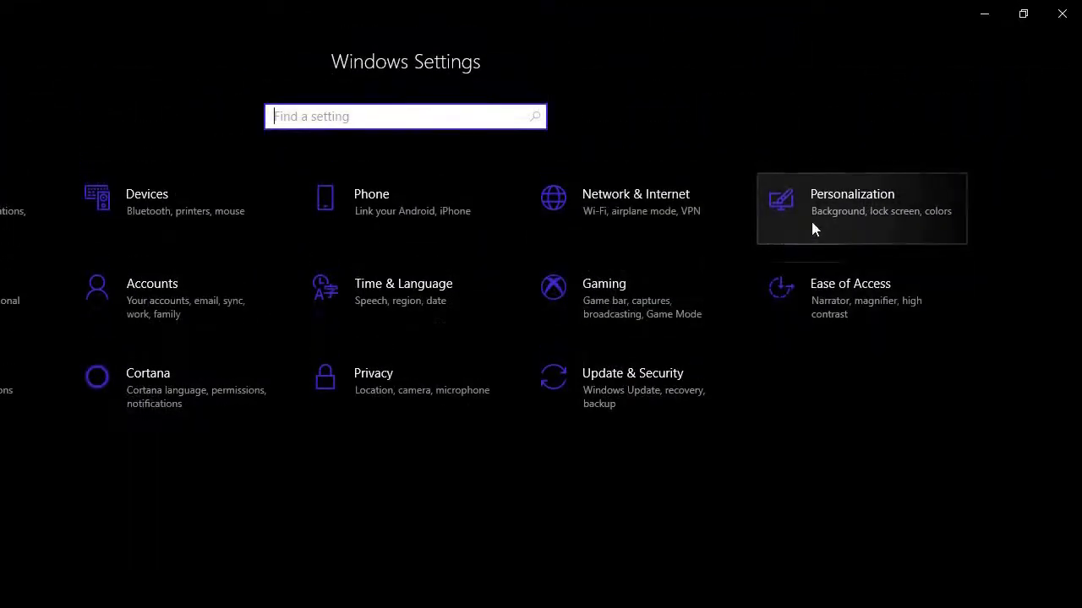
click(811, 142)
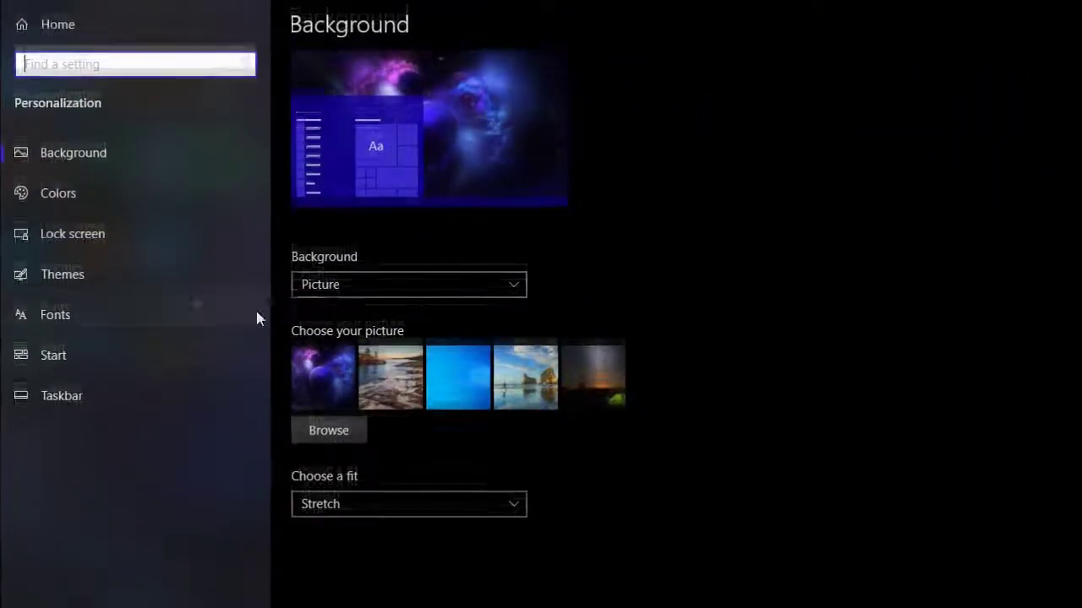
click(116, 240)
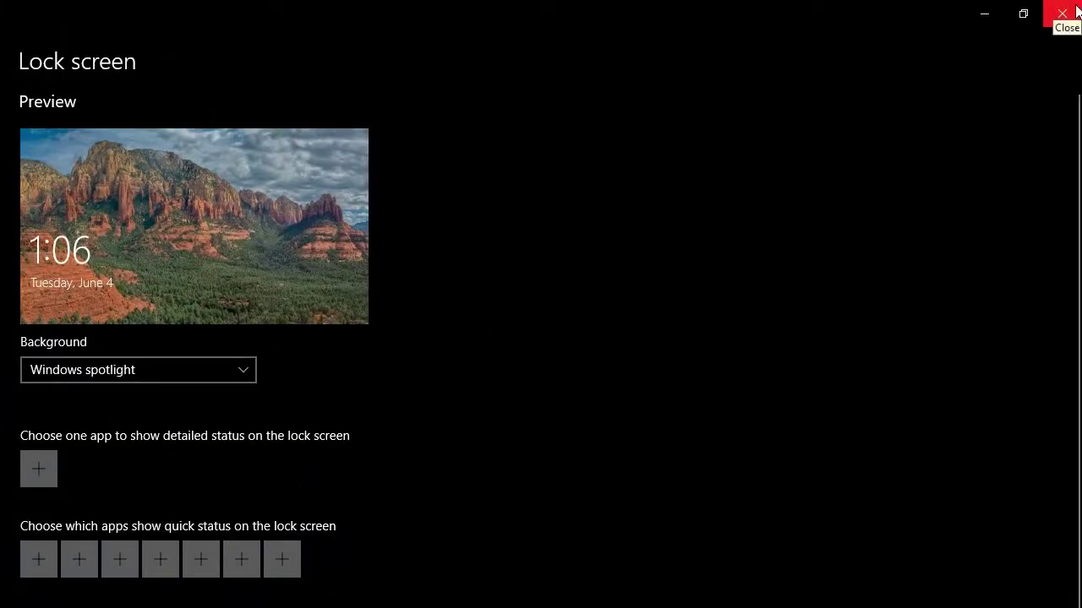
click(1061, 13)
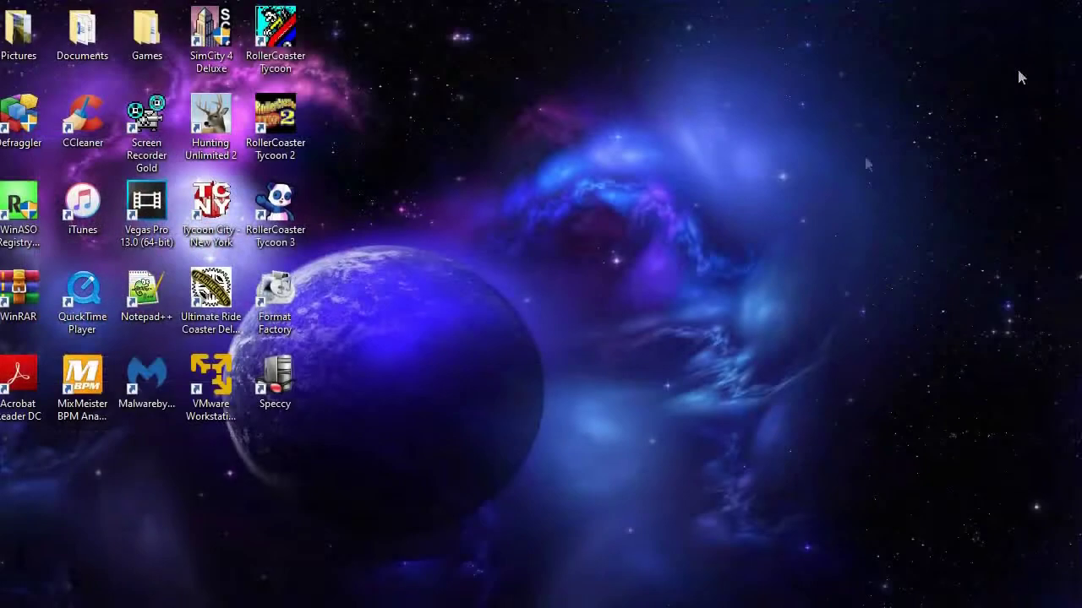
Step: Browse from This PC through Local Disk (C:) and Users into the user's profile folder
double_click(34, 32)
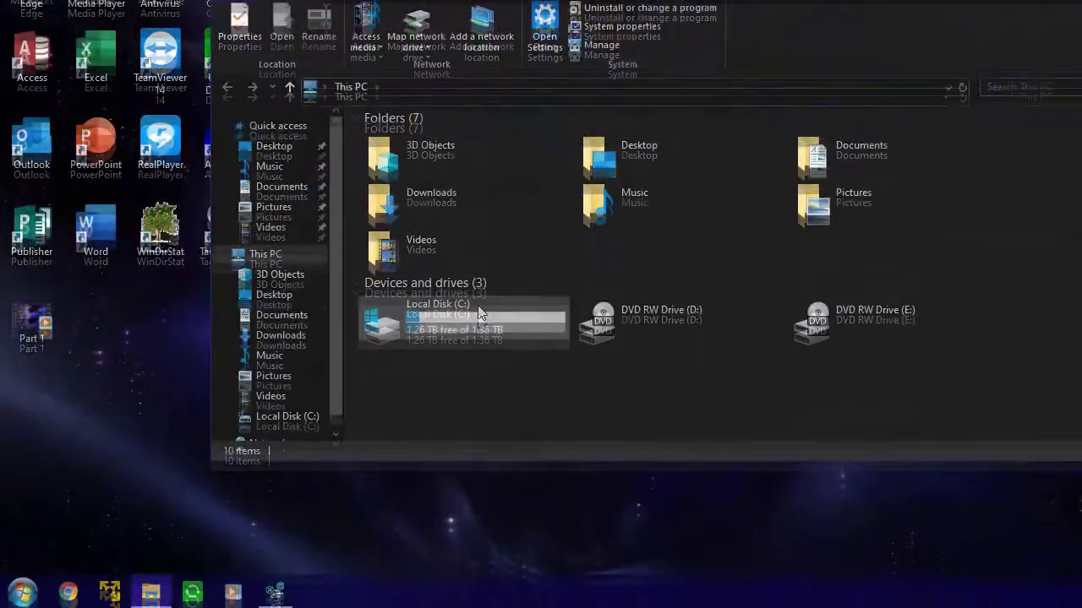
click(478, 457)
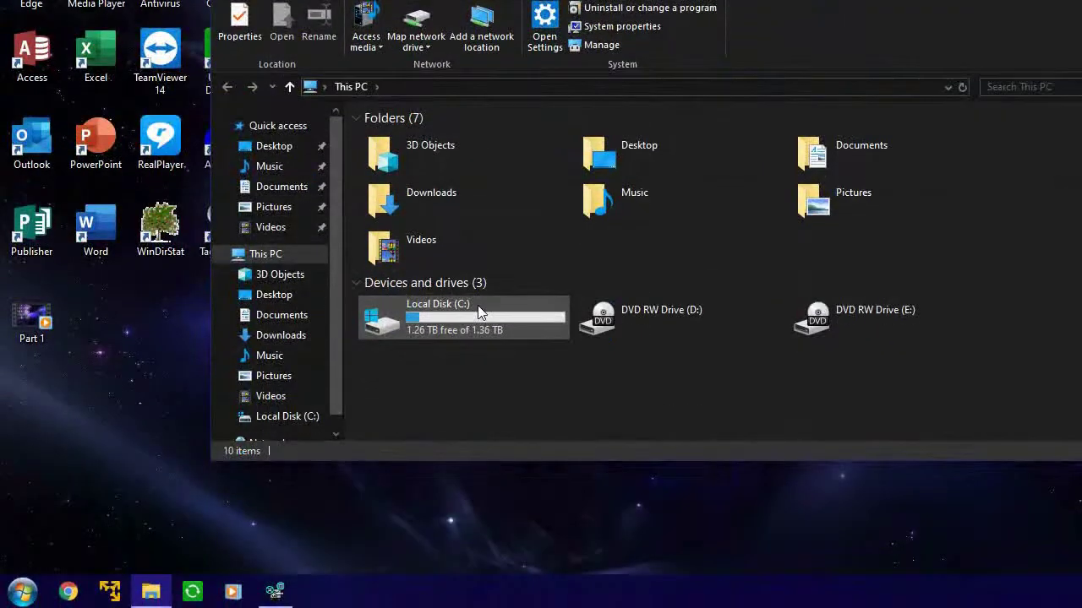
double_click(477, 307)
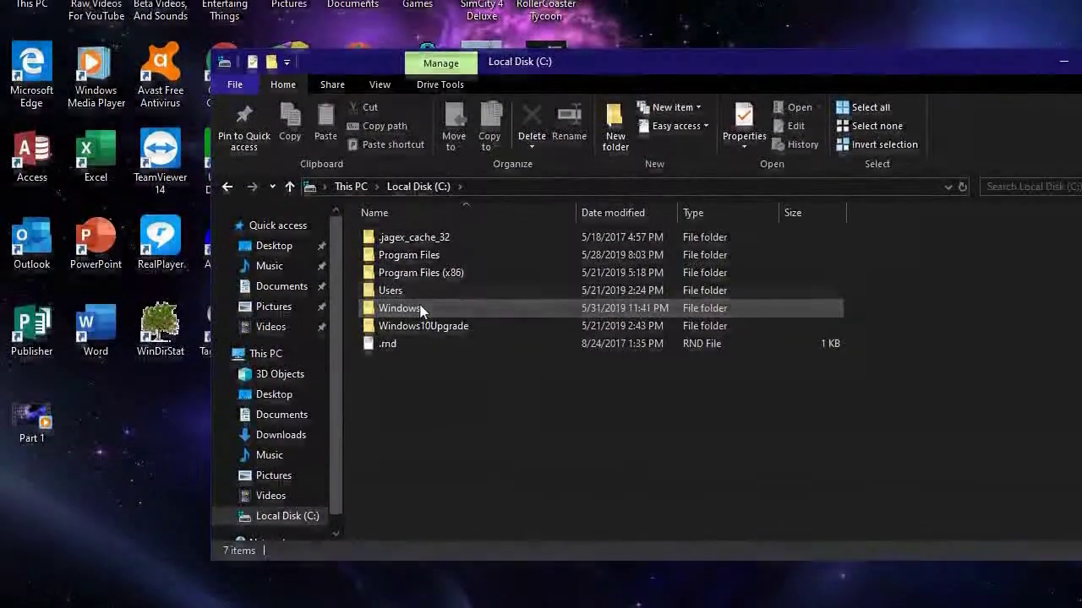
double_click(423, 306)
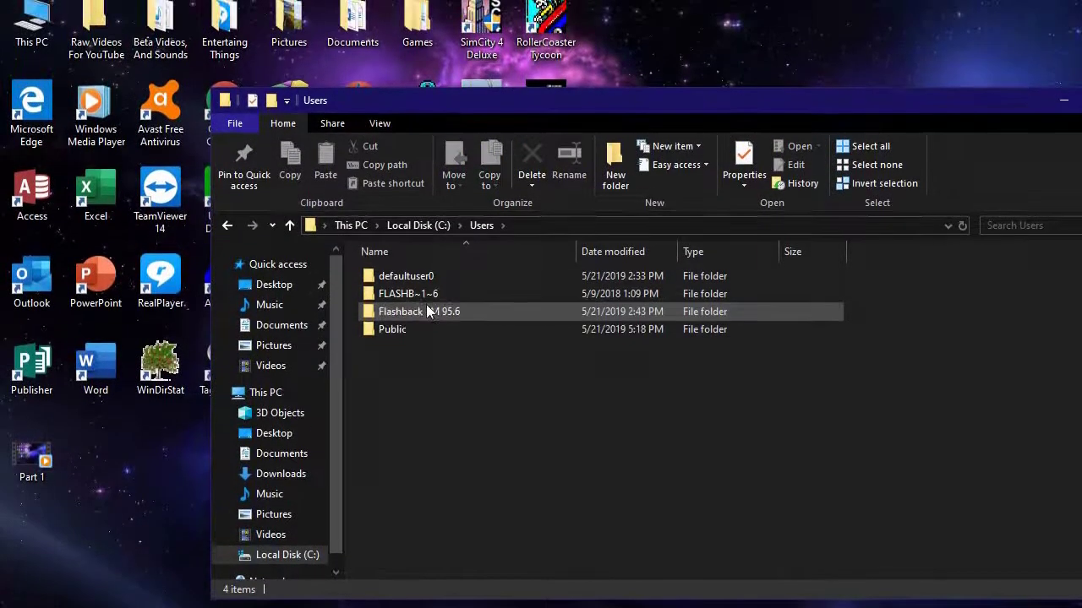
double_click(427, 309)
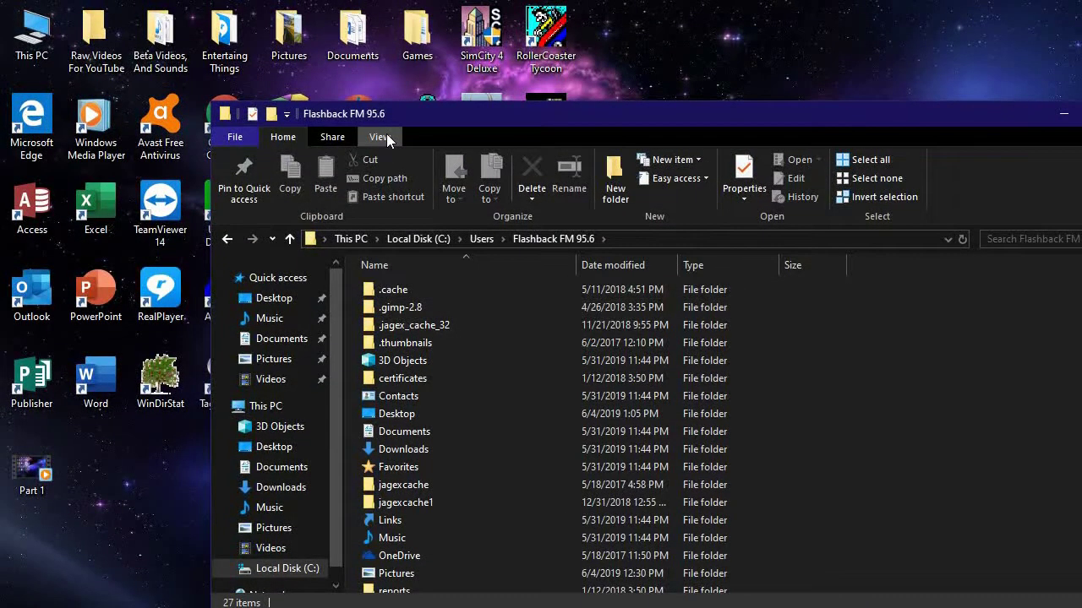
Step: Turn on Hidden items in the View options and open the AppData folder
click(380, 137)
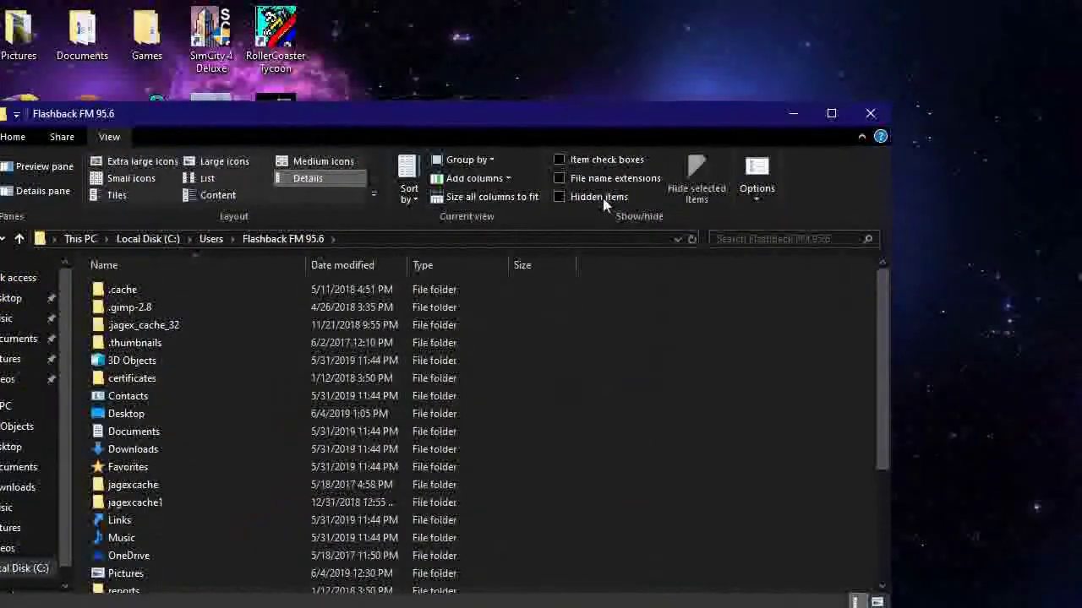
click(603, 197)
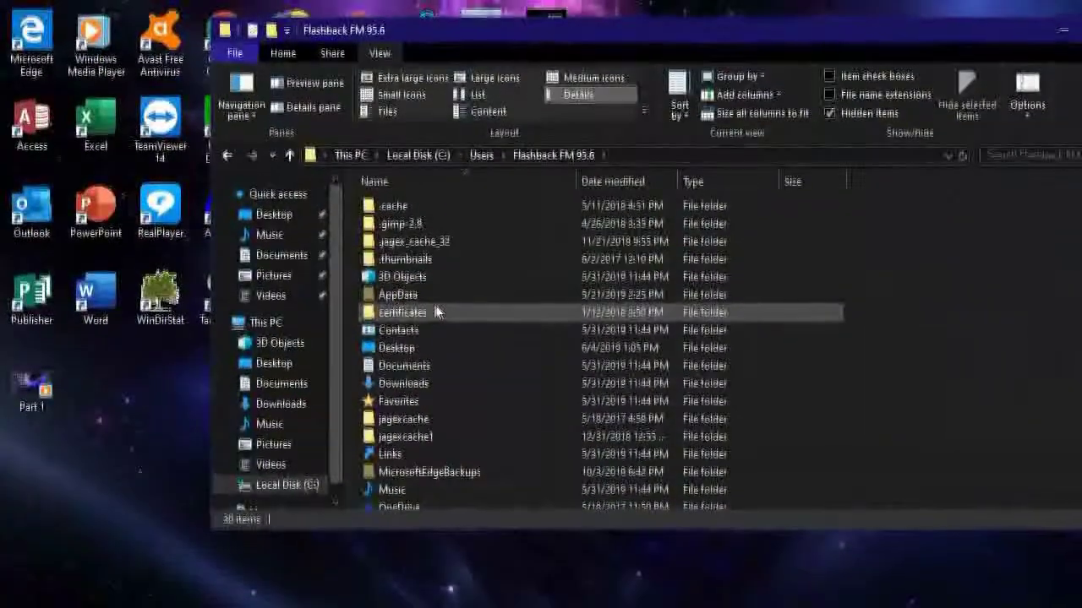
double_click(432, 295)
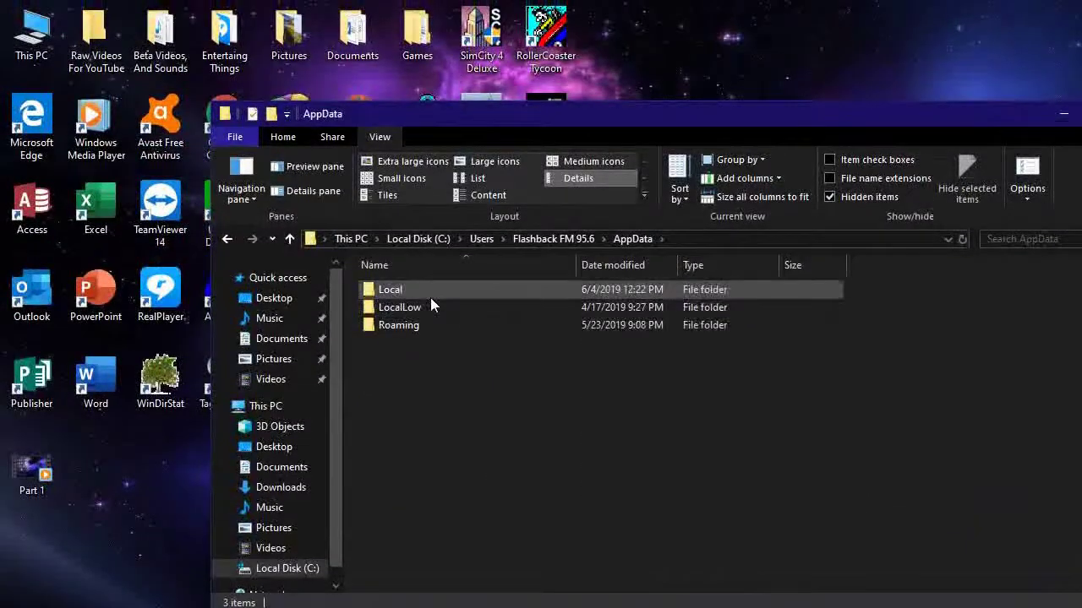
Step: Go into Local\Packages\Microsoft.Windows.ContentDeliveryManager_cw5n1h2txyewy\LocalState
double_click(430, 292)
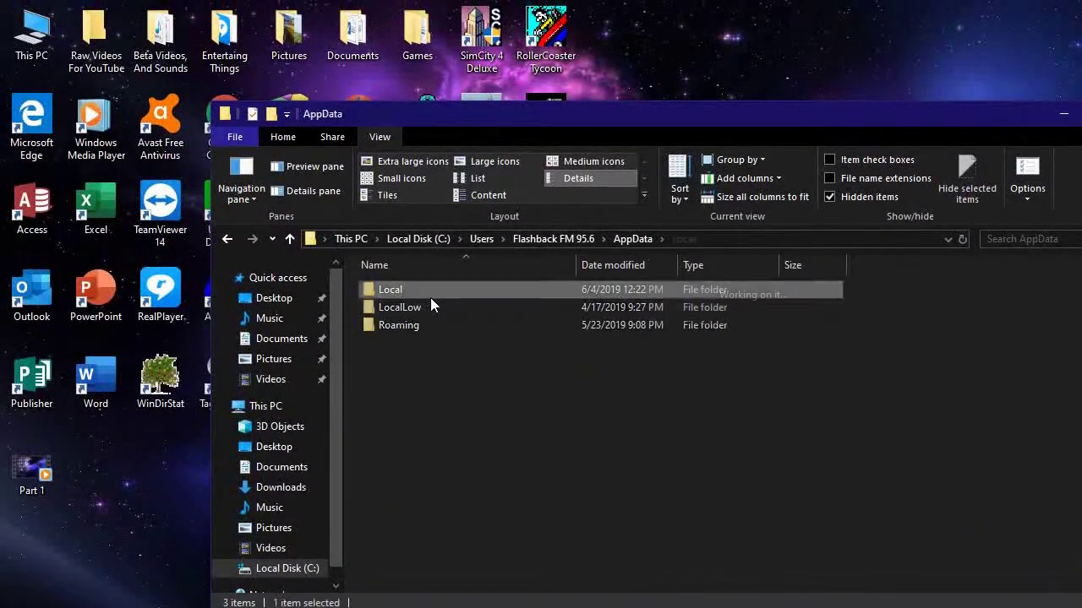
scroll(471, 334, down, 3)
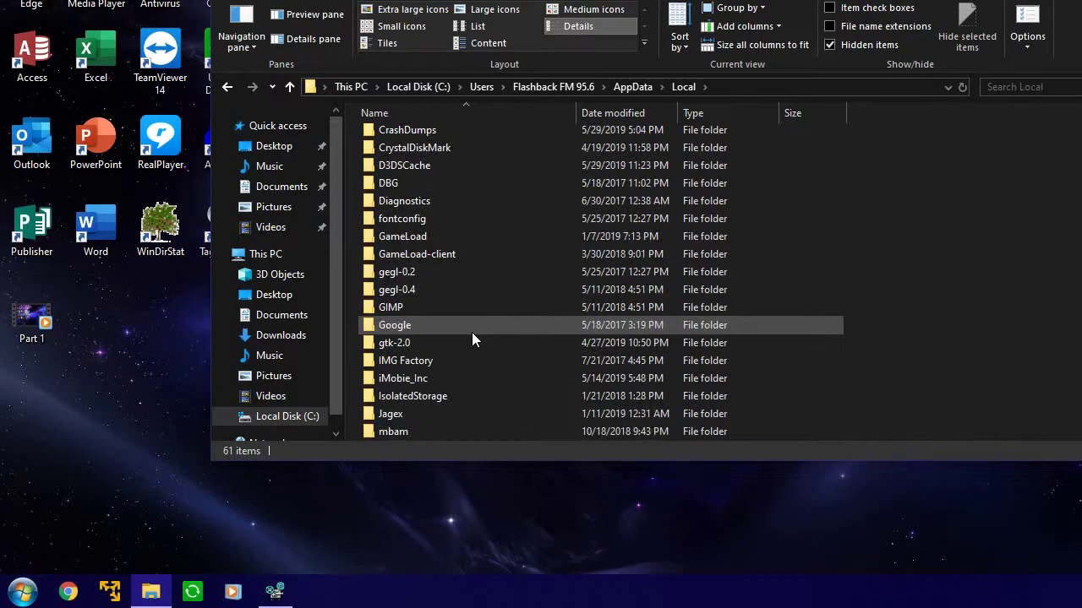
scroll(471, 339, down, 1)
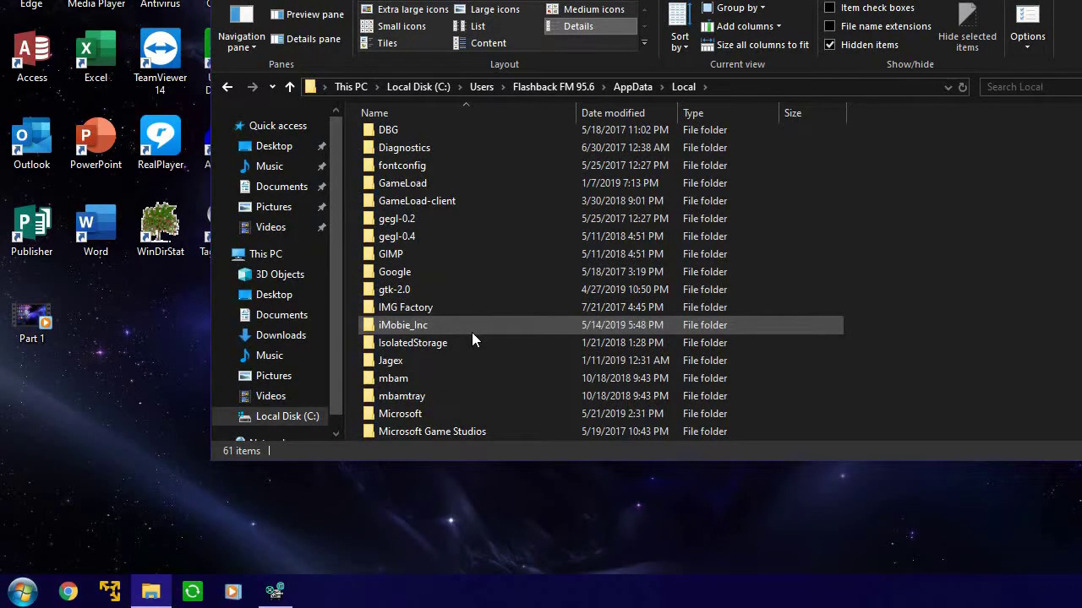
scroll(471, 339, down, 4)
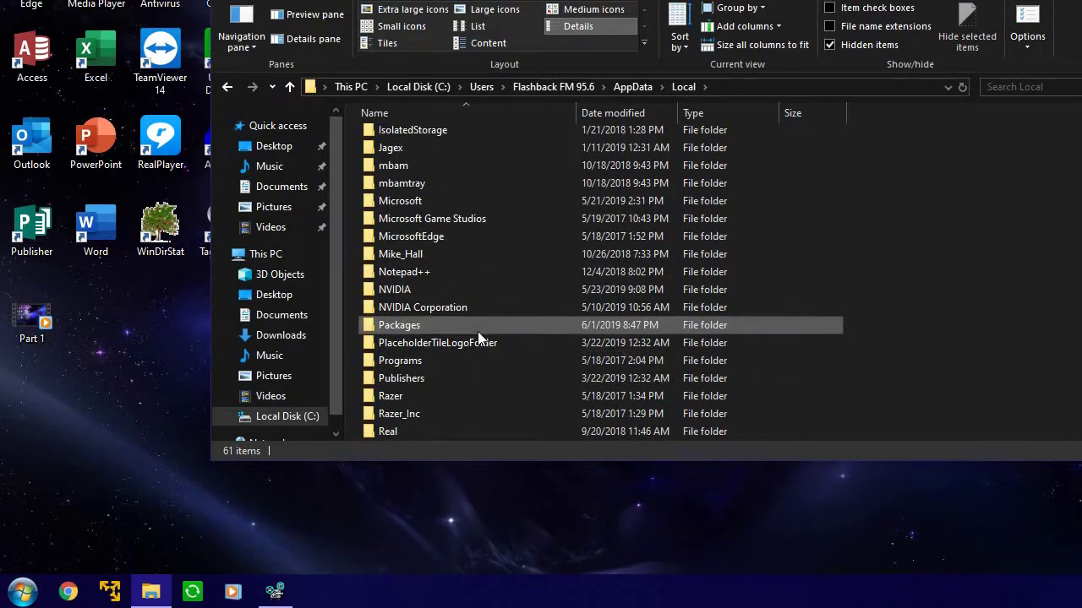
double_click(478, 331)
scroll(505, 306, down, 3)
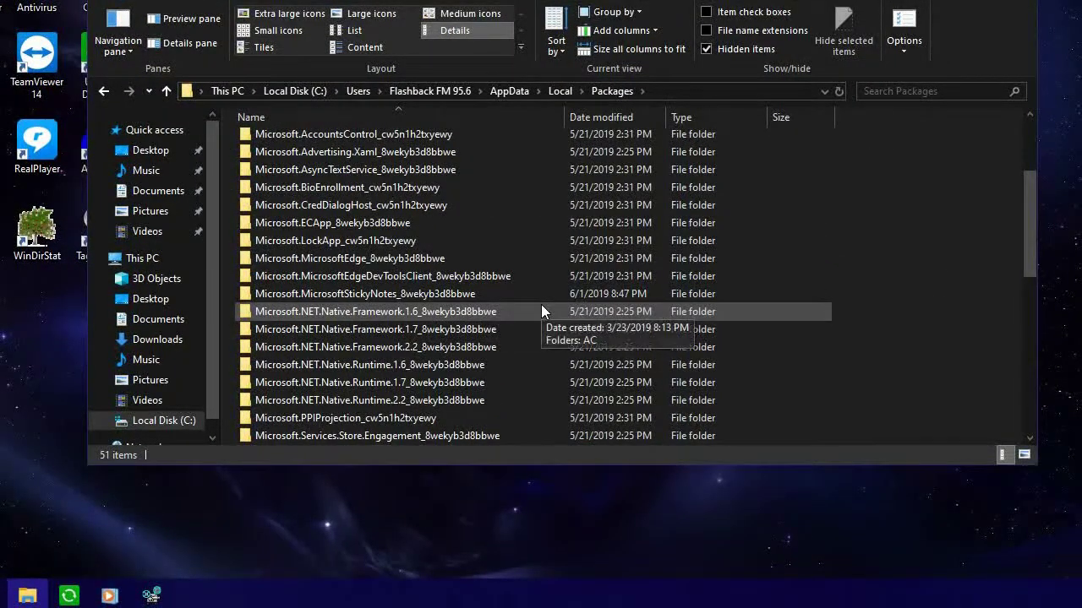
scroll(542, 311, down, 4)
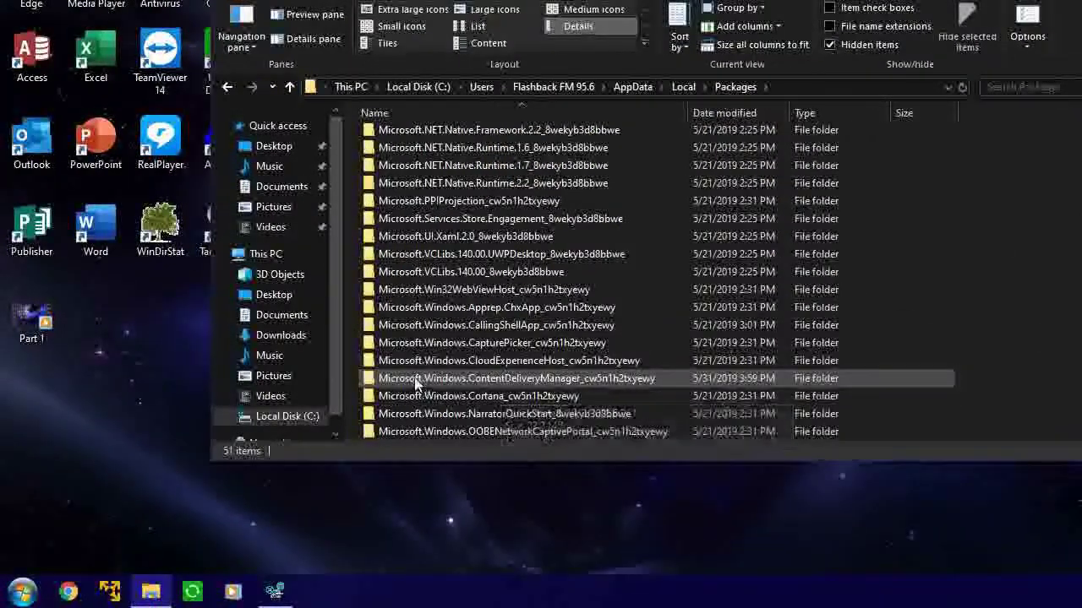
mouse_move(427, 390)
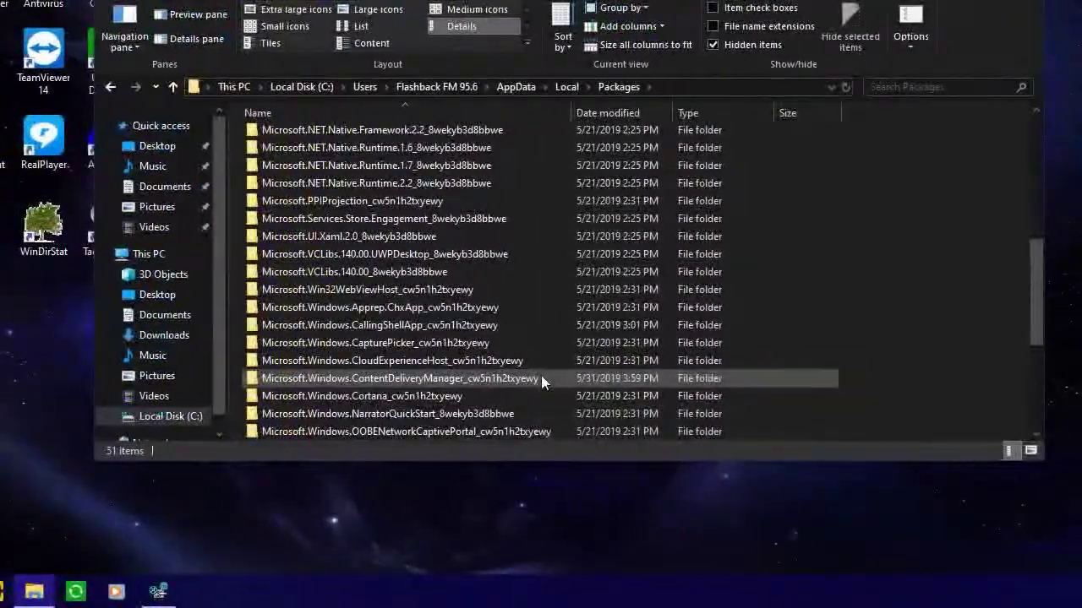
double_click(540, 378)
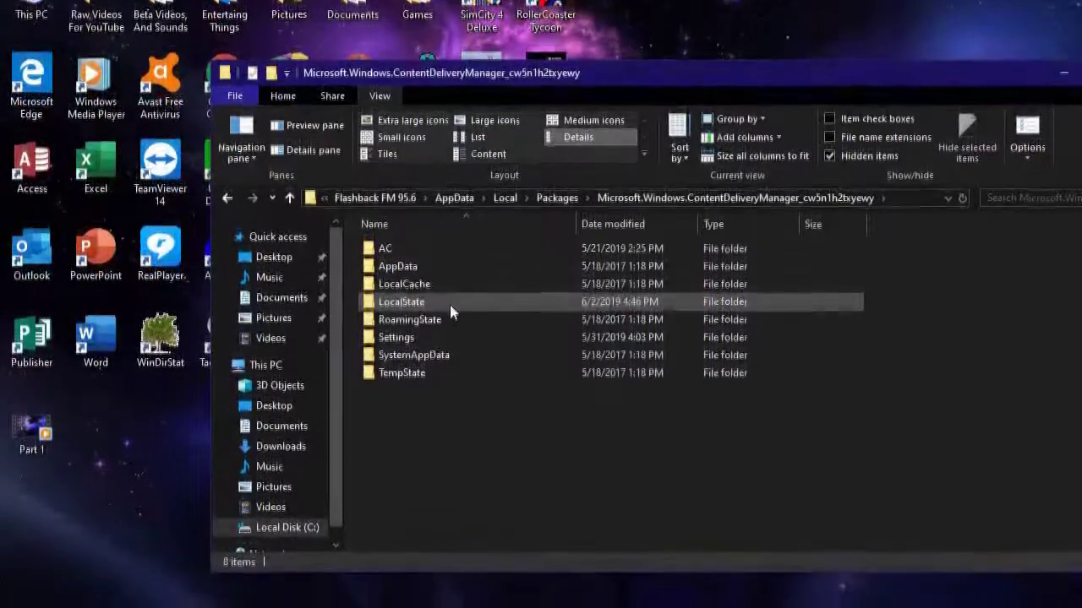
double_click(446, 304)
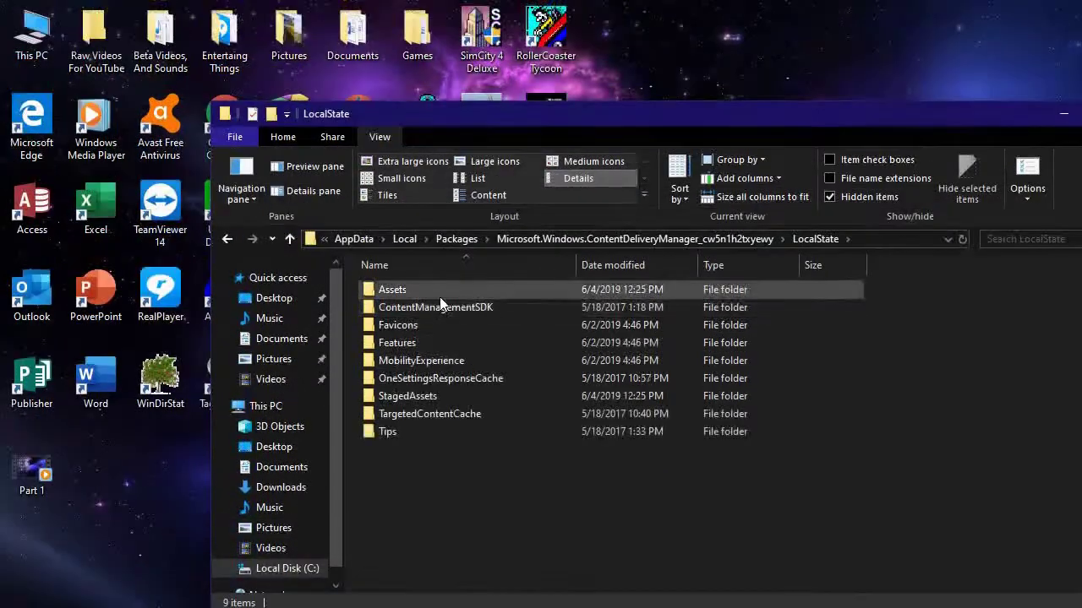
Step: Open the Assets folder, select all 50 cached Spotlight files, and delete them
double_click(439, 294)
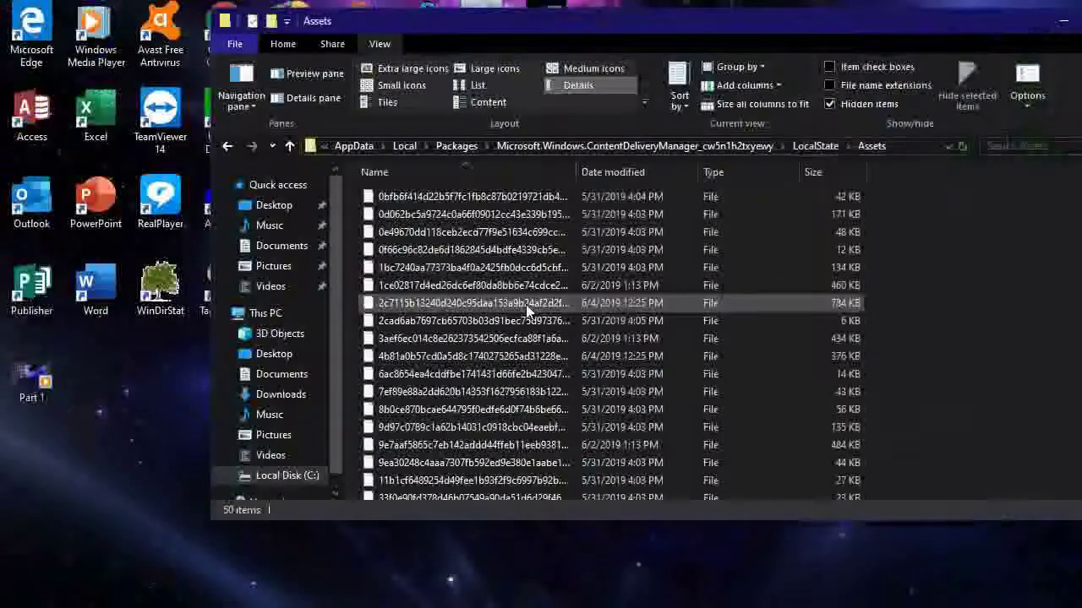
key(ctrl+a)
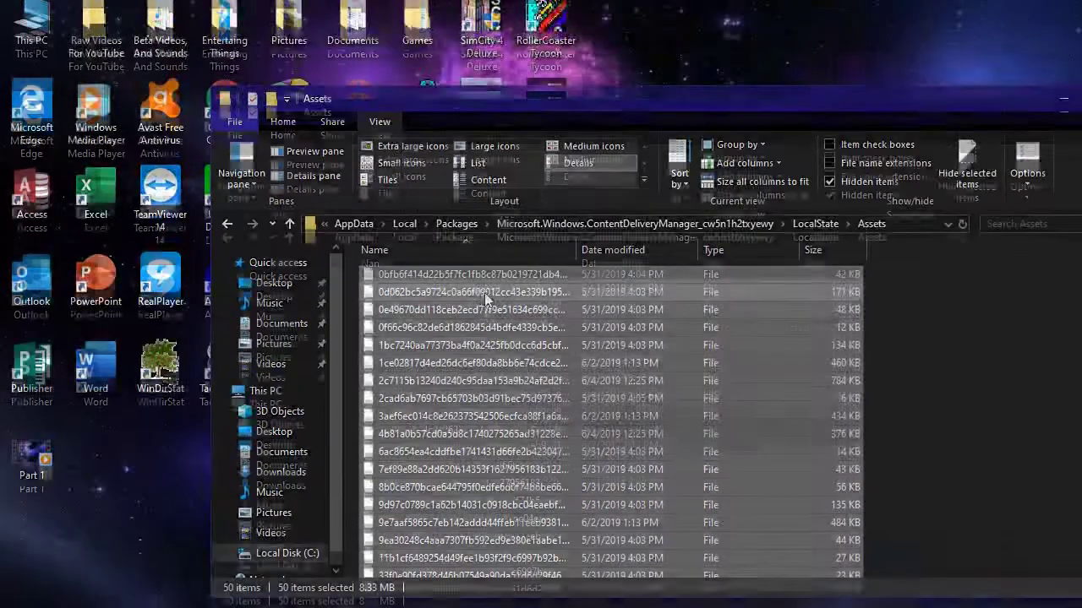
key(Return)
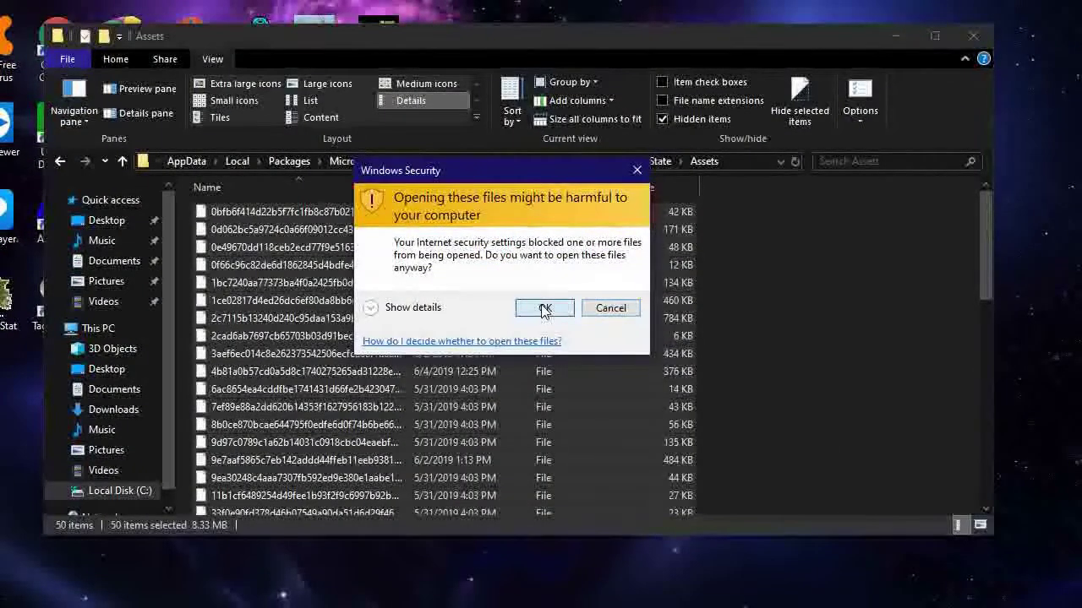
click(543, 309)
right_click(317, 227)
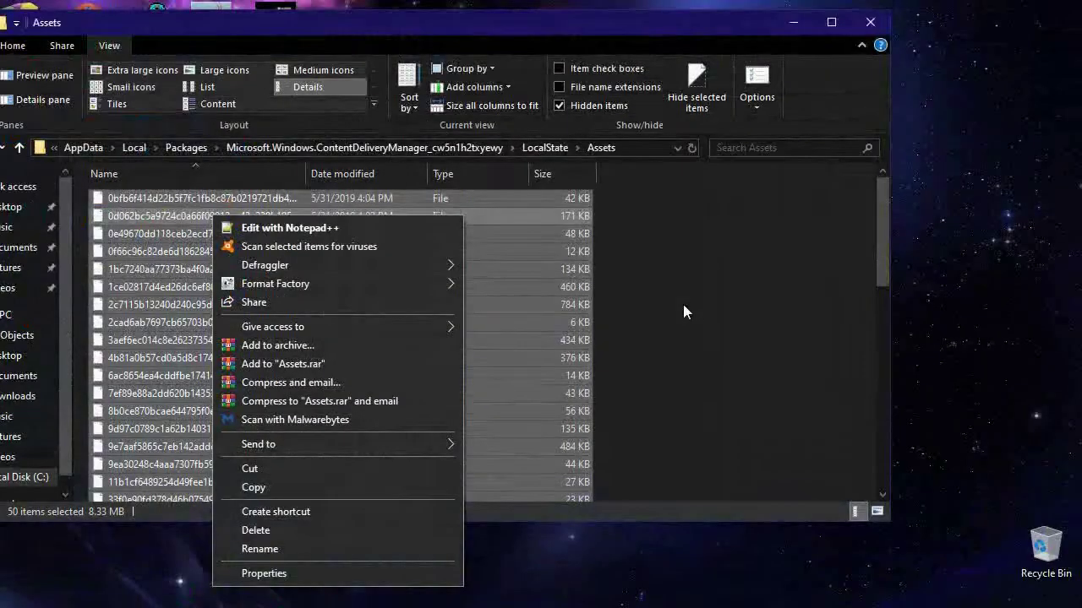
click(683, 311)
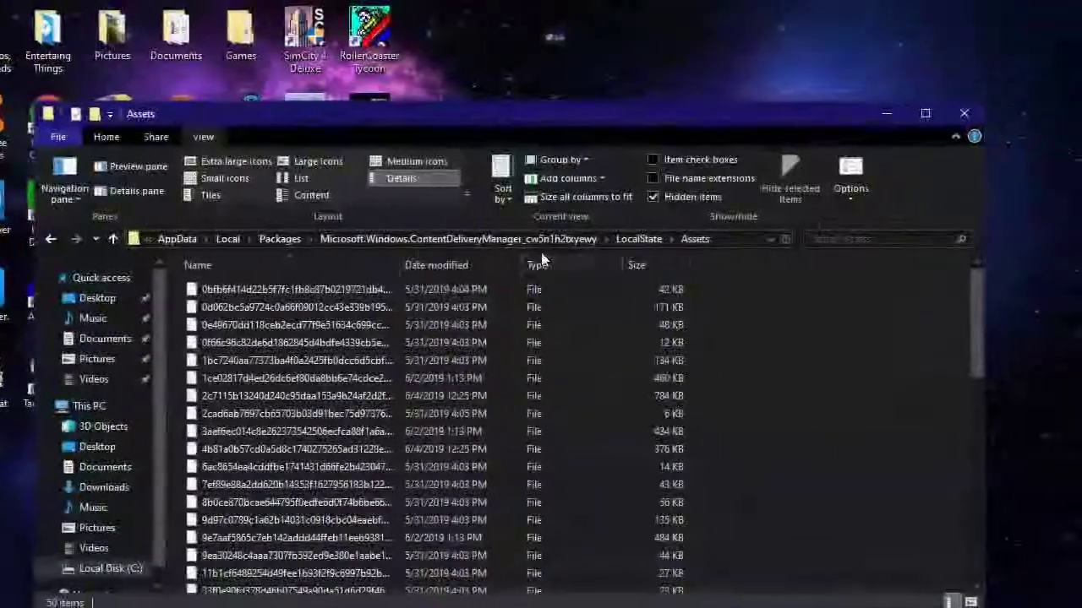
Step: Open the package's Settings folder, select roaming.lock and settings.dat, and close File Explorer
click(541, 241)
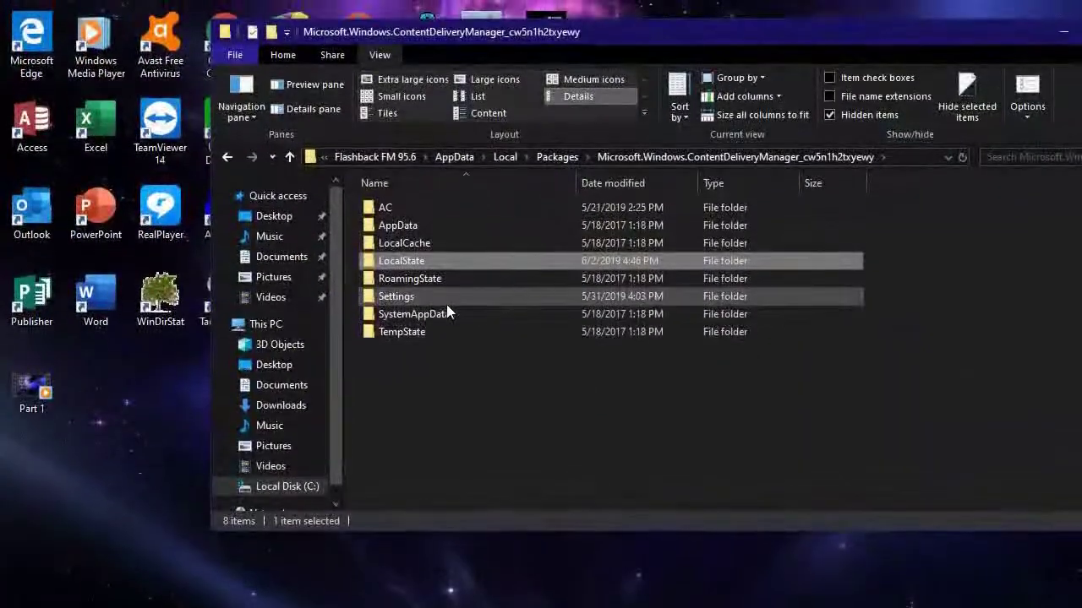
double_click(447, 301)
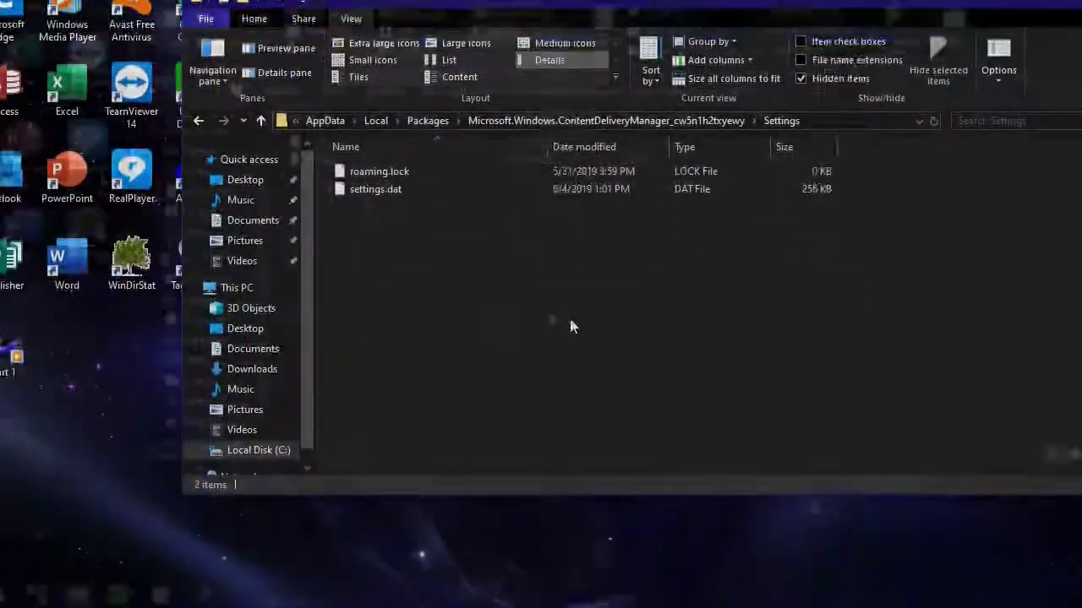
drag(628, 381, 471, 208)
drag(470, 289, 471, 289)
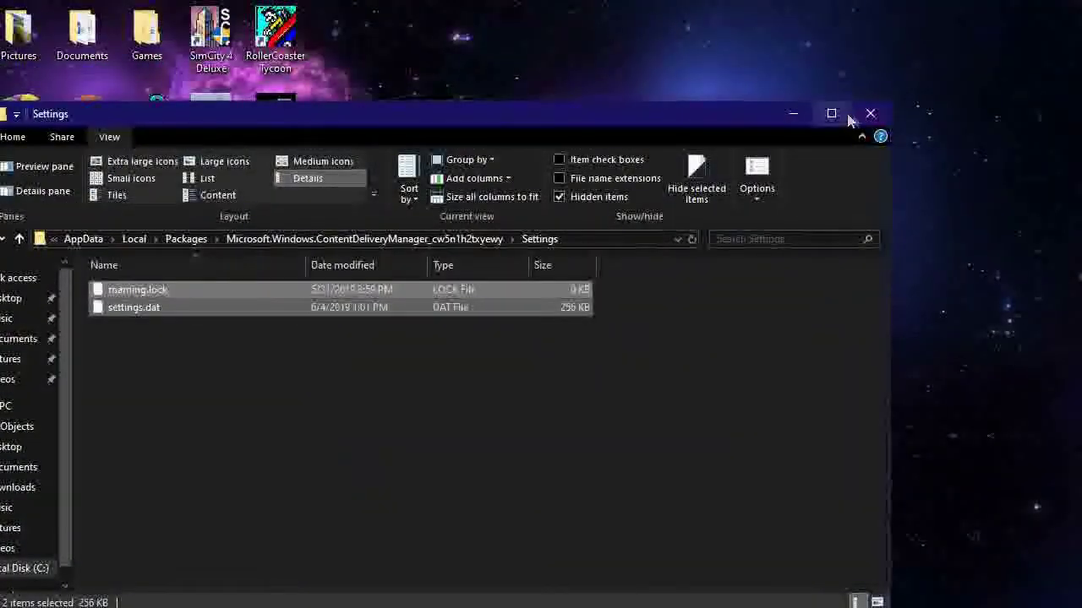
click(869, 117)
right_click(629, 212)
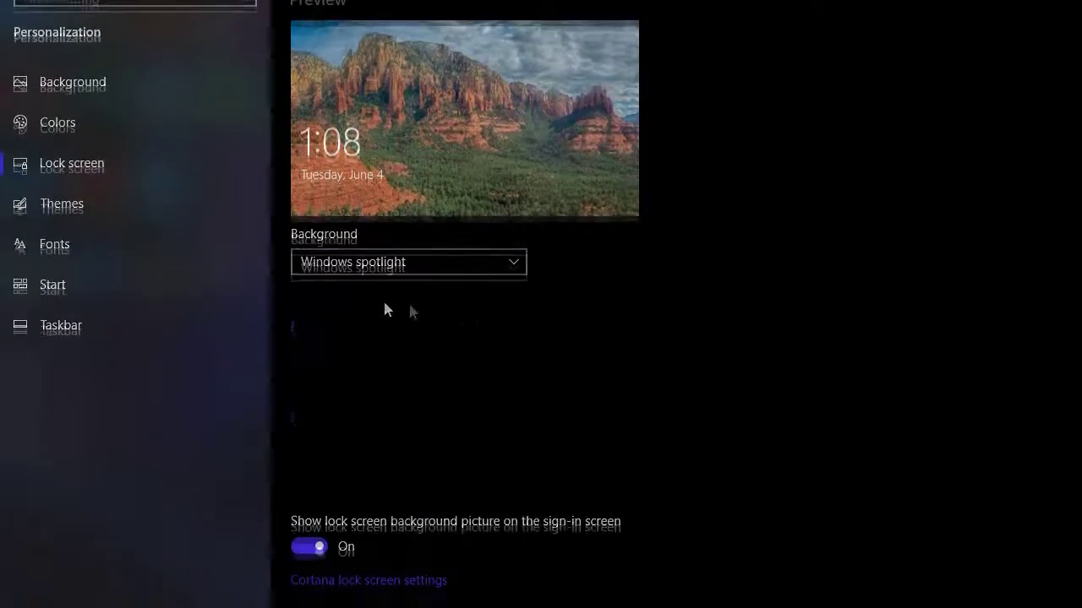
scroll(420, 301, up, 1)
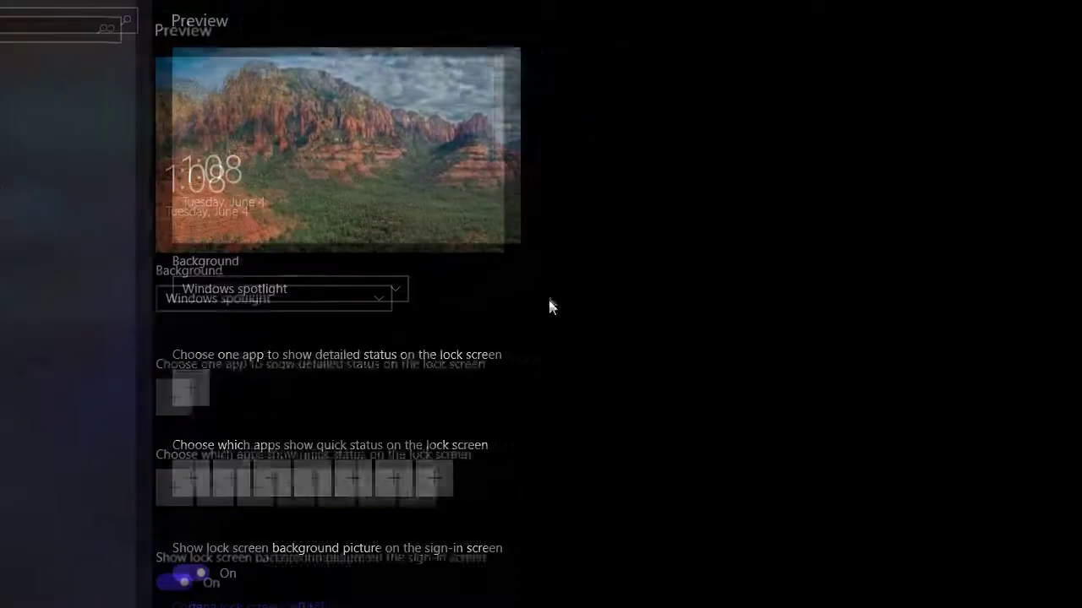
click(1061, 14)
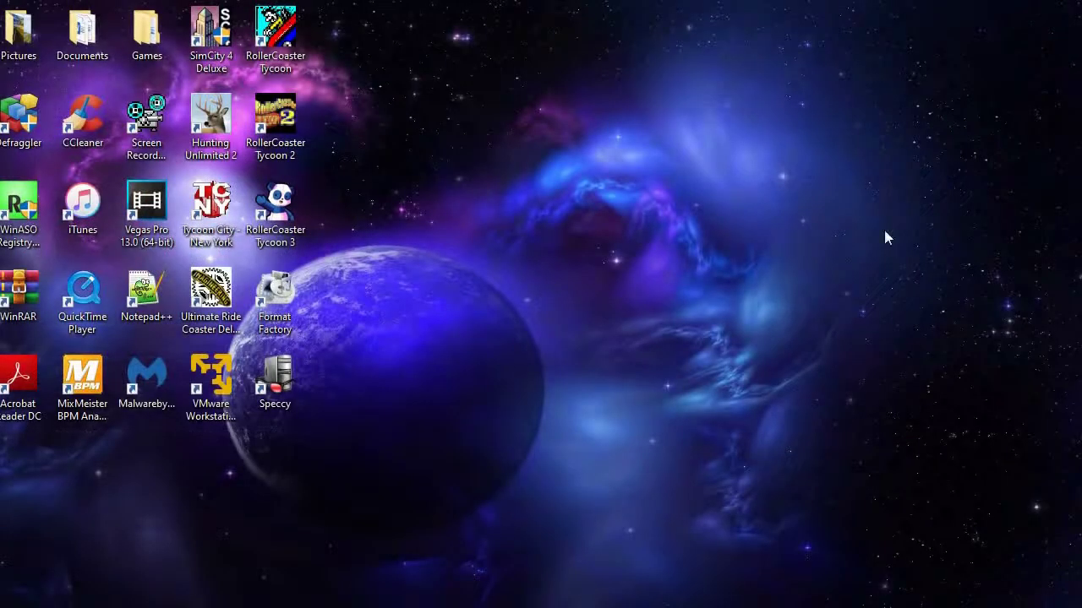